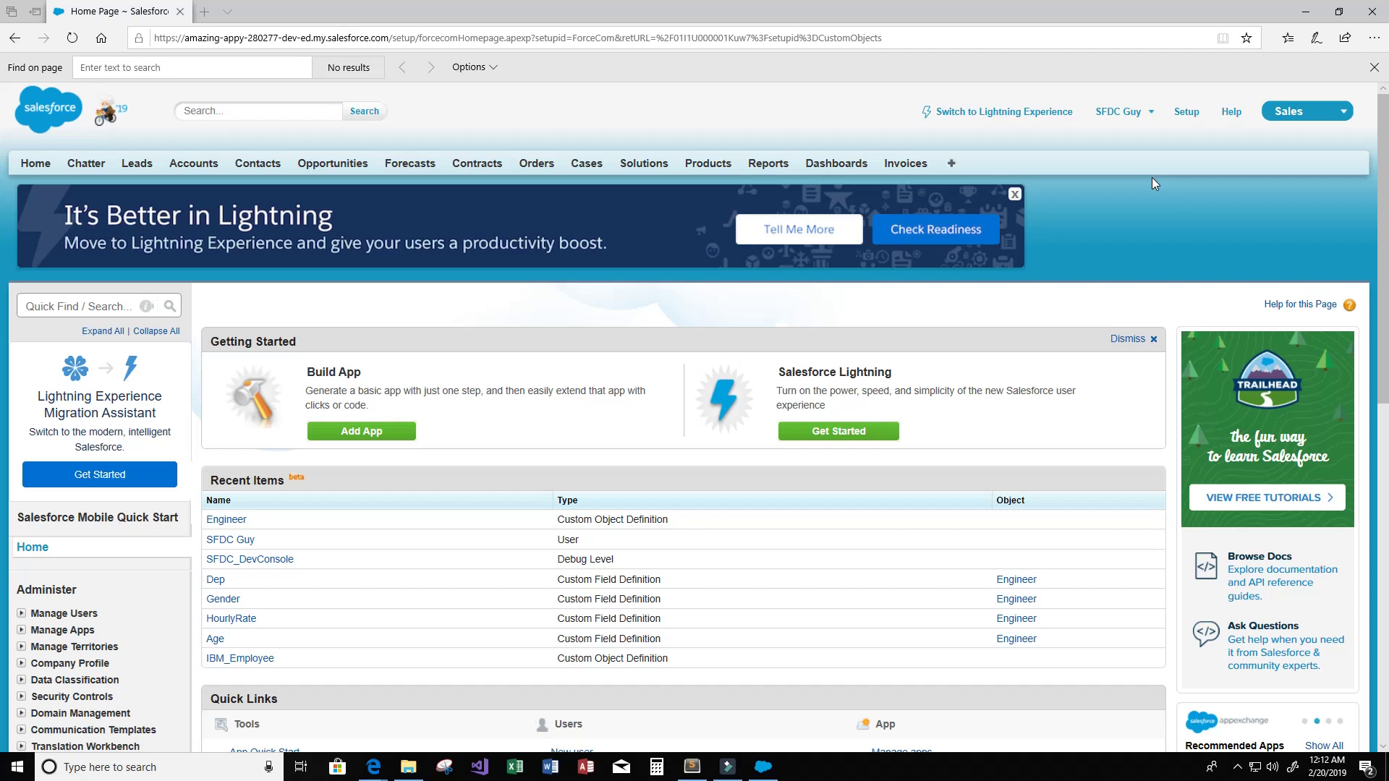
- Launch the Developer Console from the user menu and reposition its window
left_click(1151, 113)
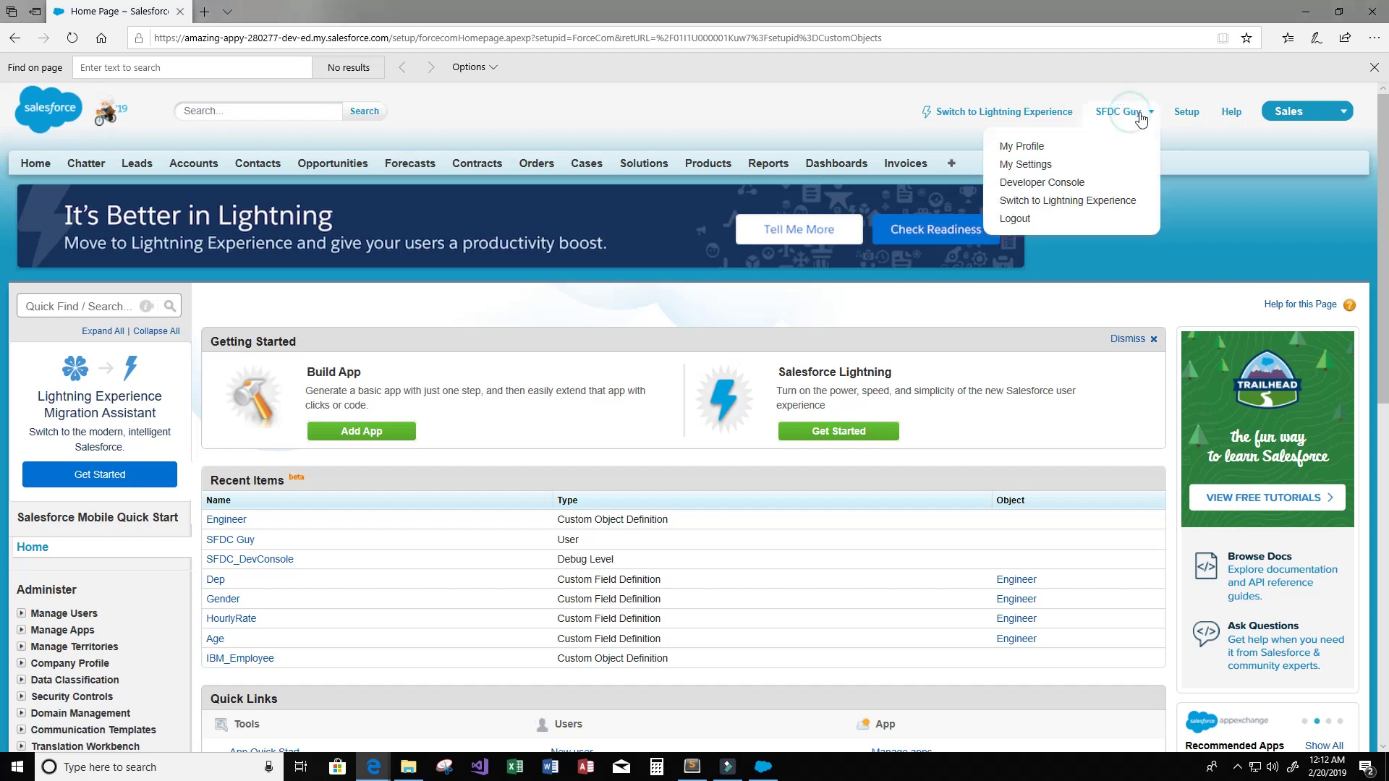
left_click(1074, 187)
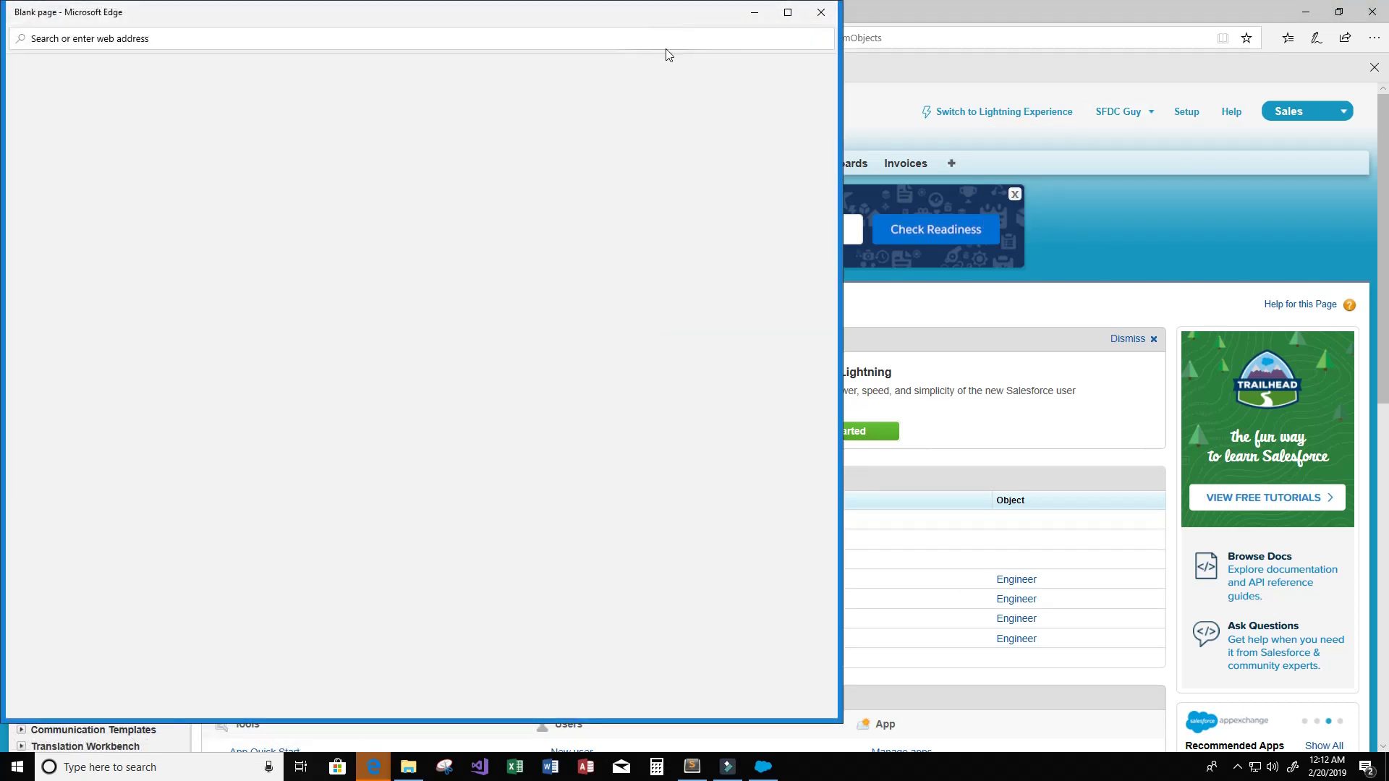
left_click_drag(657, 19, 960, 31)
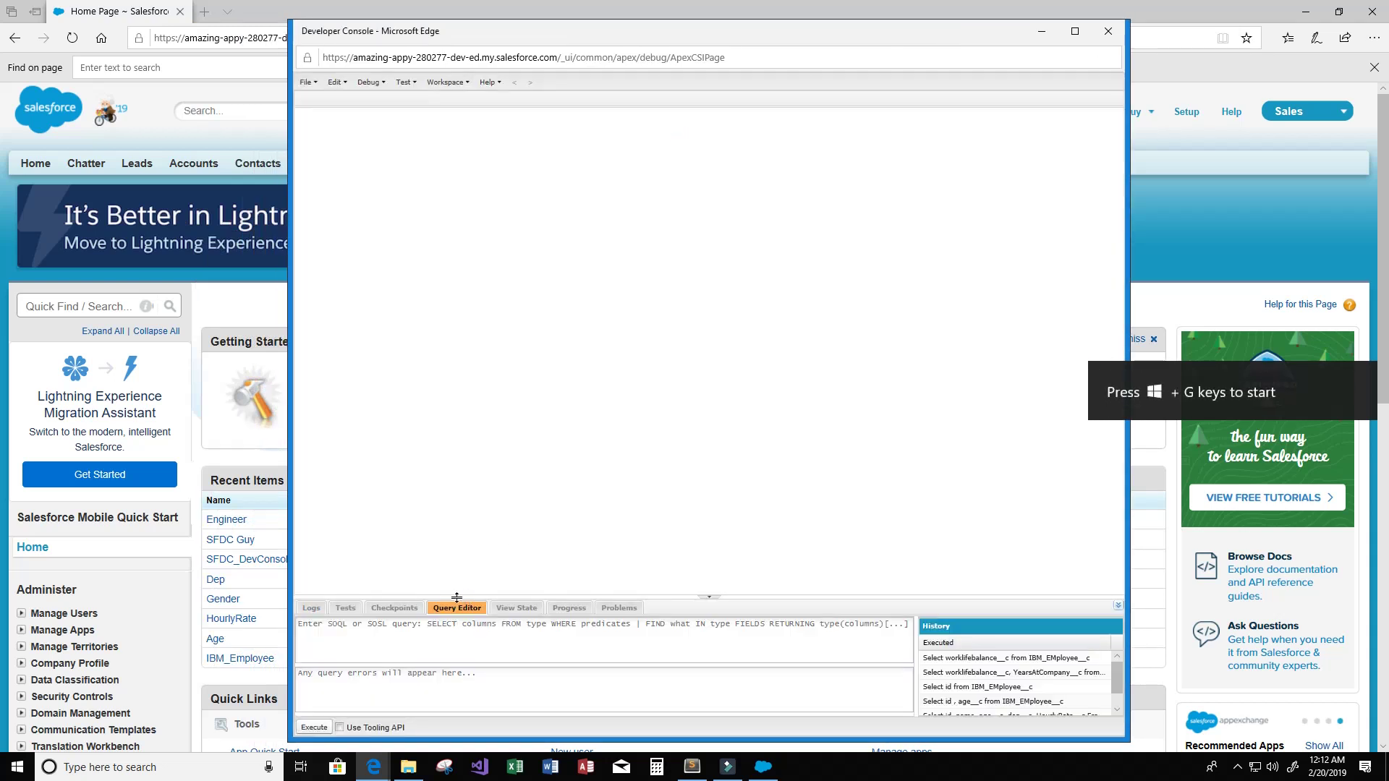
- In the Query Editor, write 'Select id, name, age__c, dep__c, HourlyRate__c from Engineer__c'
left_click(456, 609)
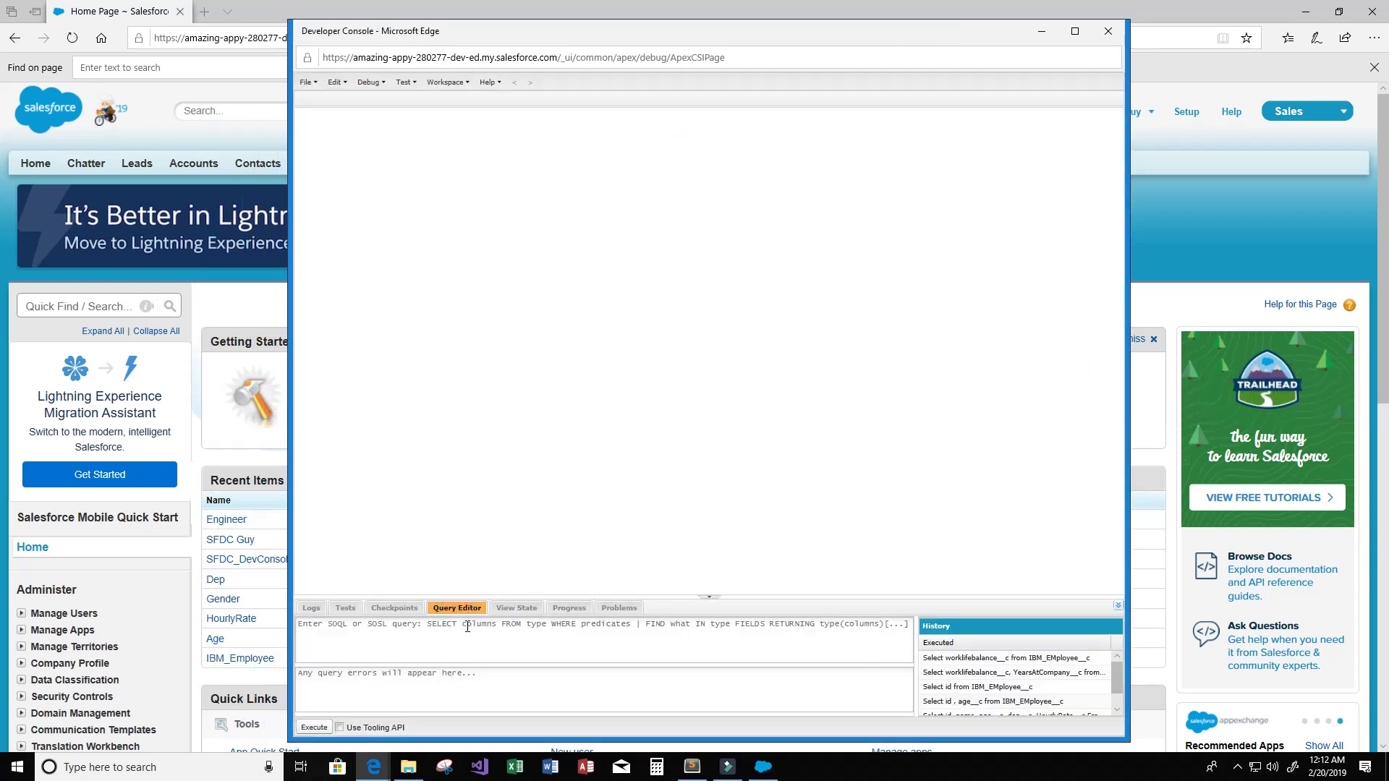
left_click(462, 624)
type("Sele")
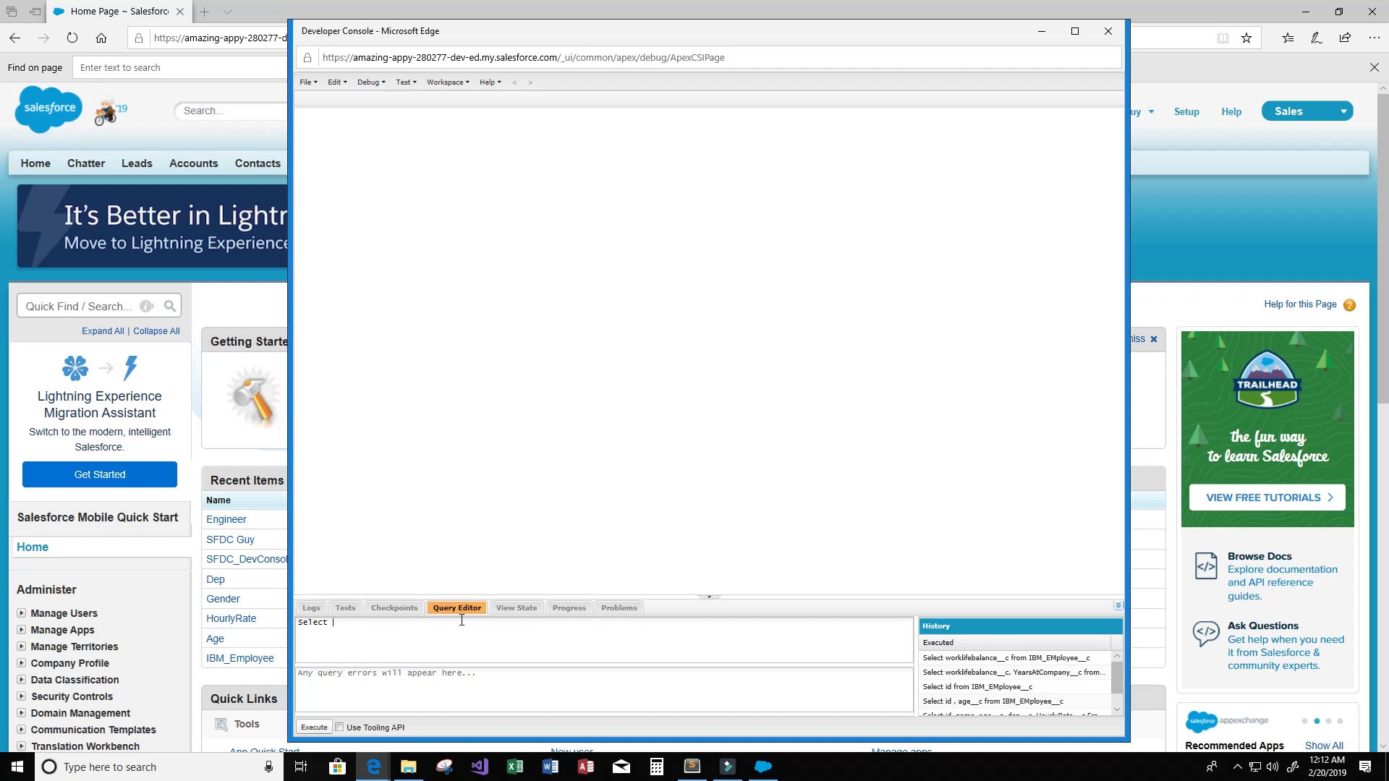
type("ct id, name, age__c, dep__c, HourlyRate__c from Engineer__c")
- Execute the Engineer__c query and scroll through the 1470 returned rows
left_click(311, 726)
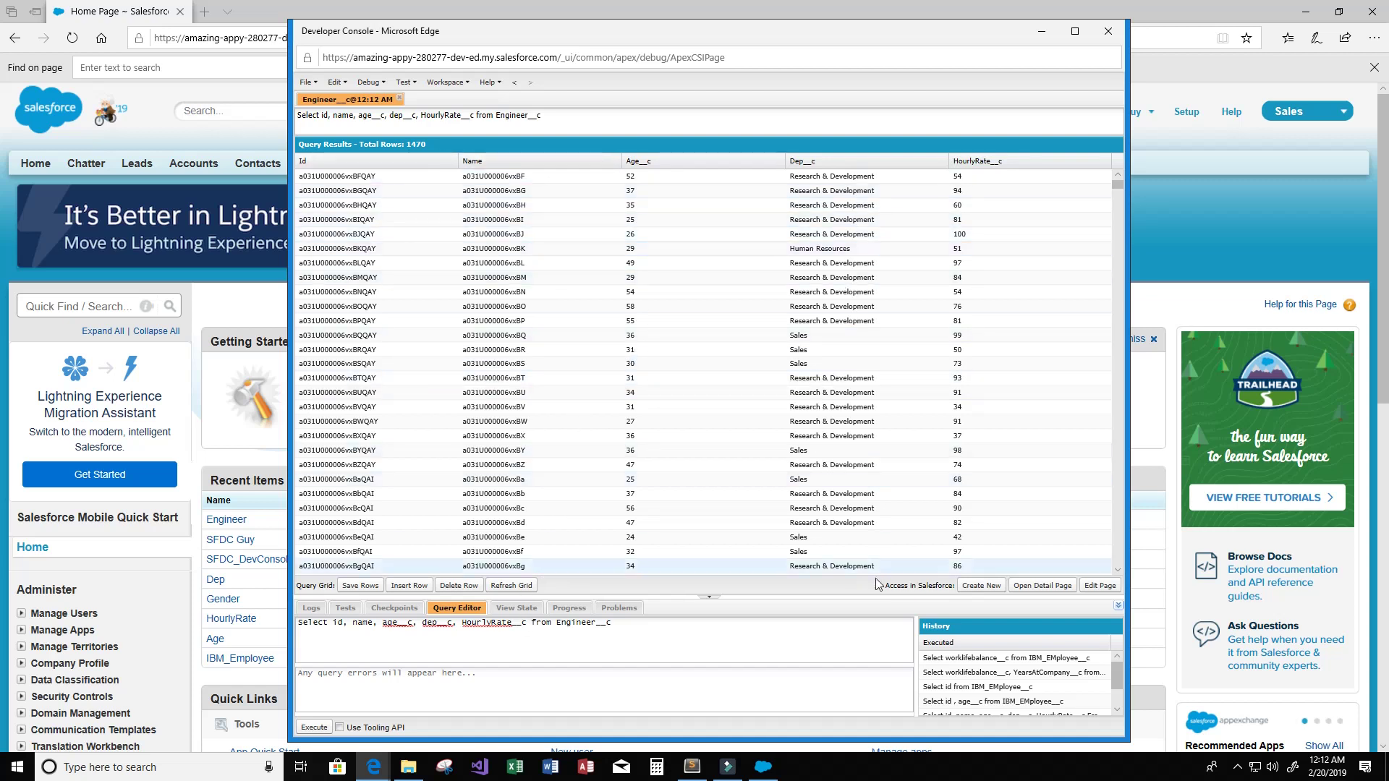
scroll(852, 434, "down", 5)
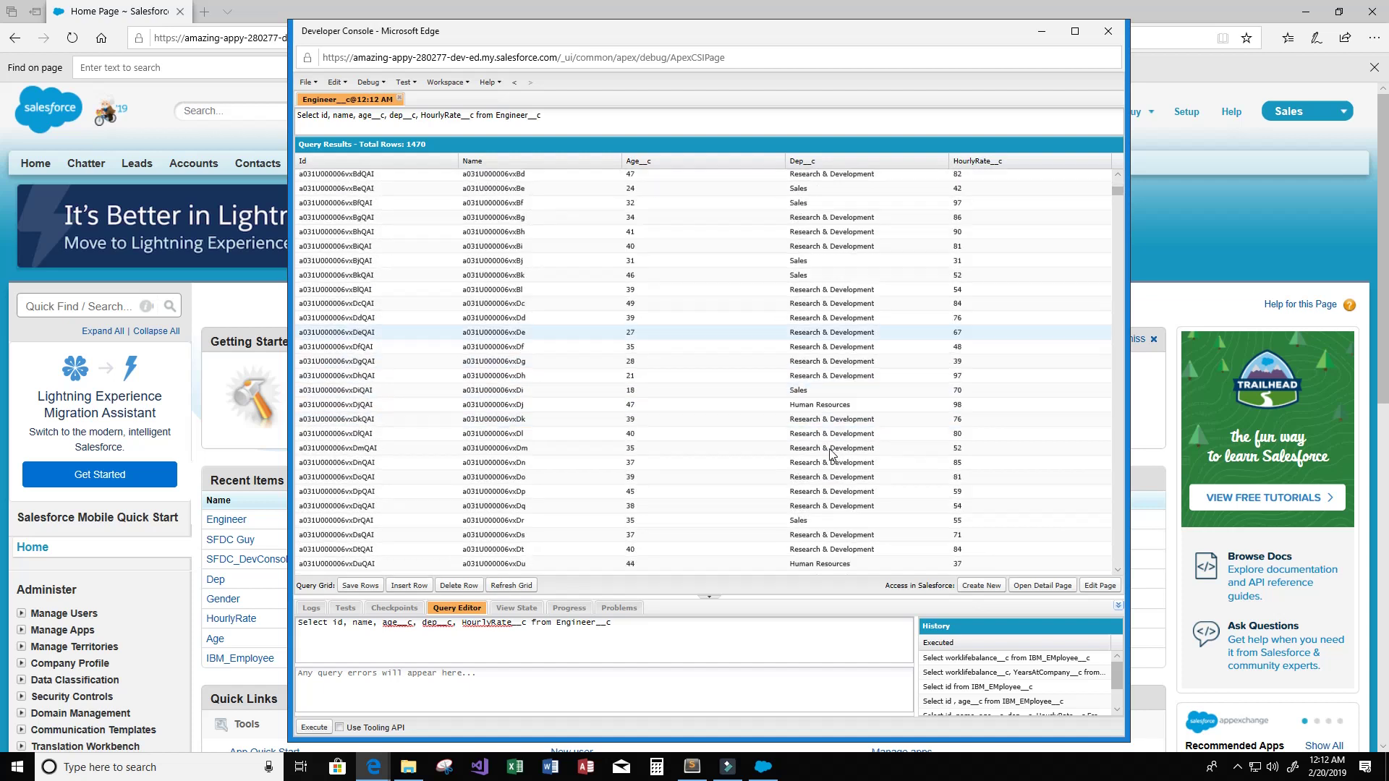
scroll(761, 467, "up", 5)
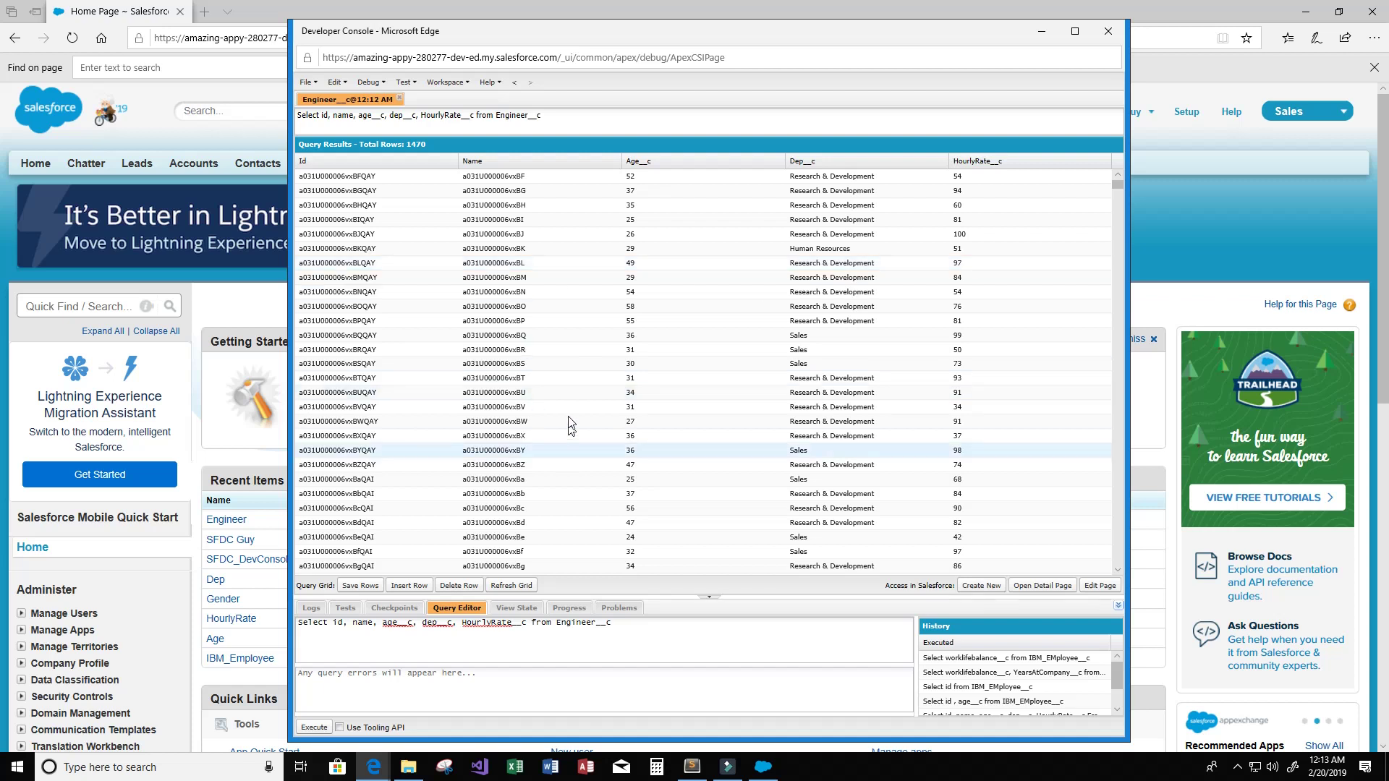
- Open Debug > Execute Anonymous with the old IBM_Employee__c delete statement, and select the Engineer__c query text
left_click(379, 84)
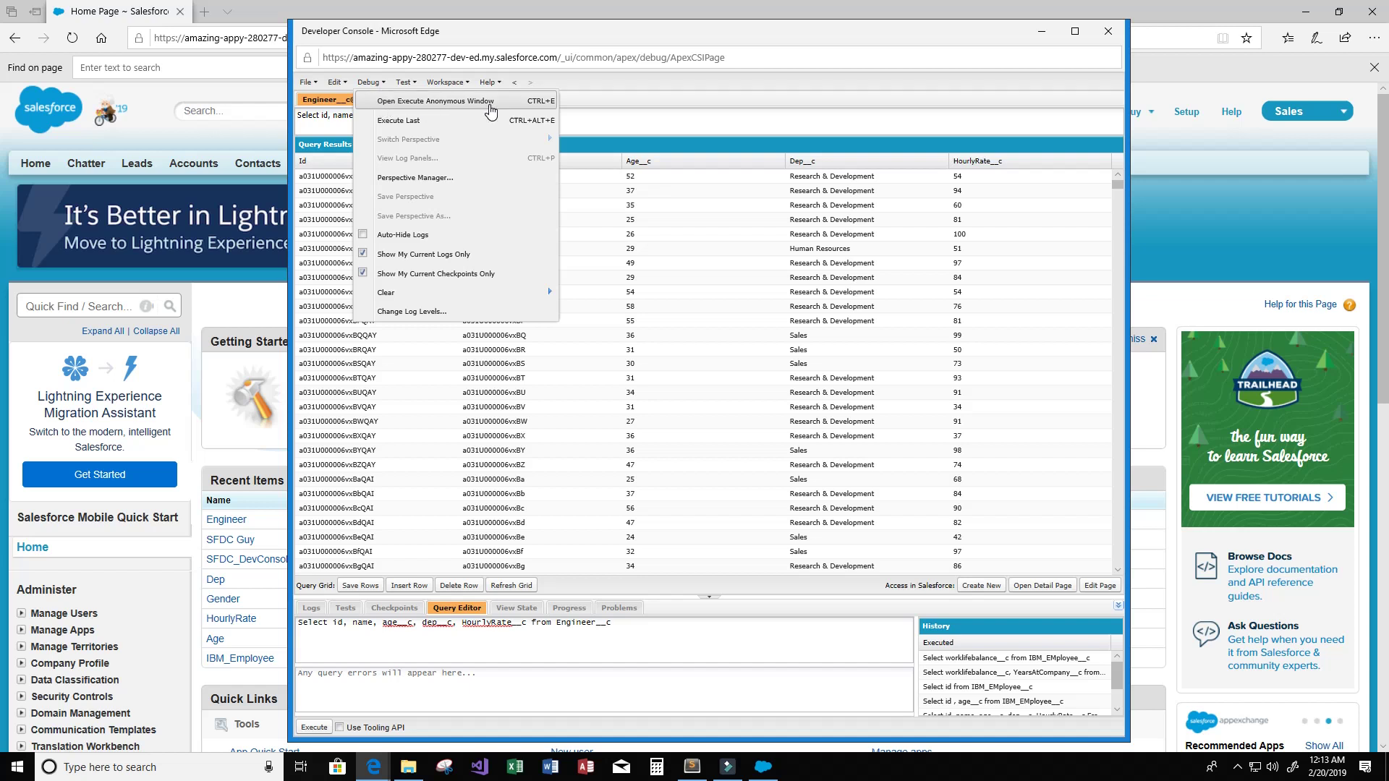
left_click(491, 106)
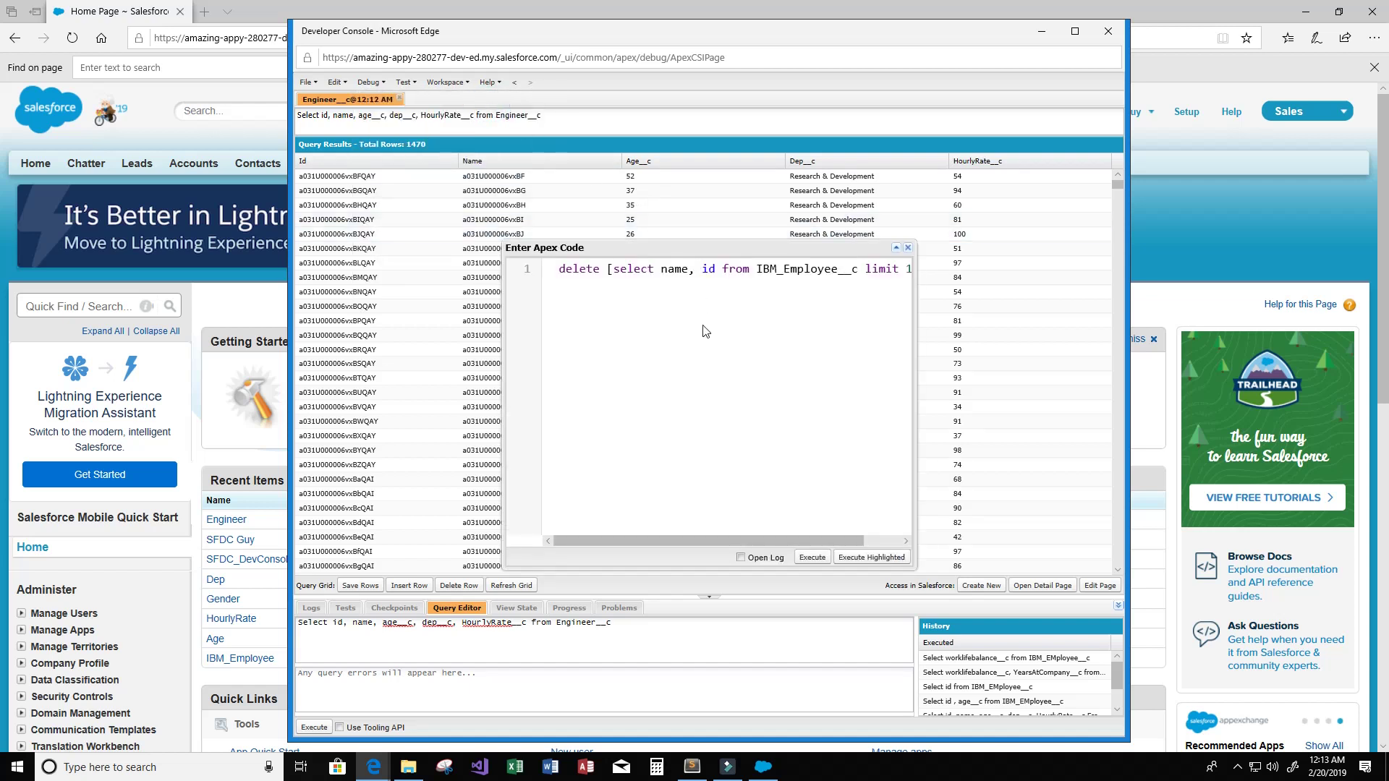
left_click_drag(663, 541, 560, 539)
left_click_drag(613, 623, 273, 613)
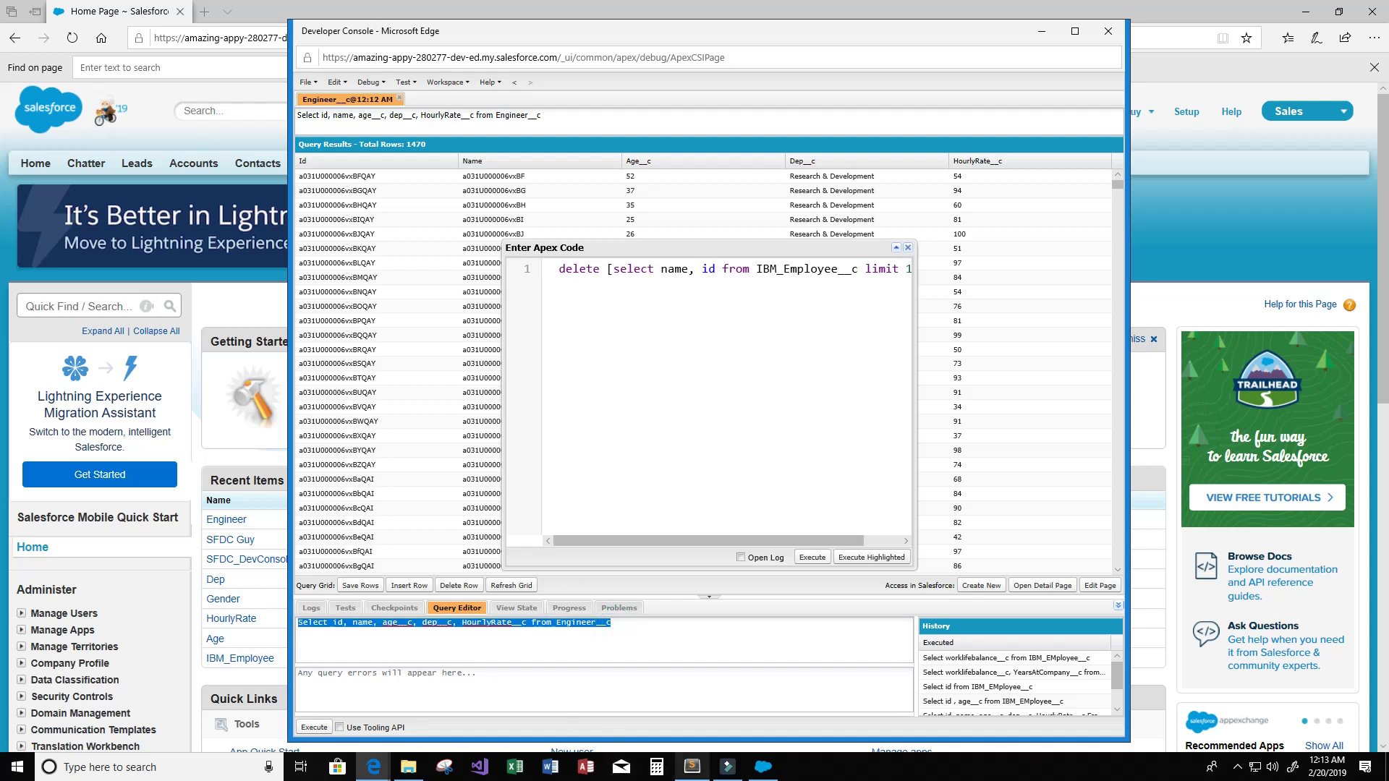
mouse_move(693, 768)
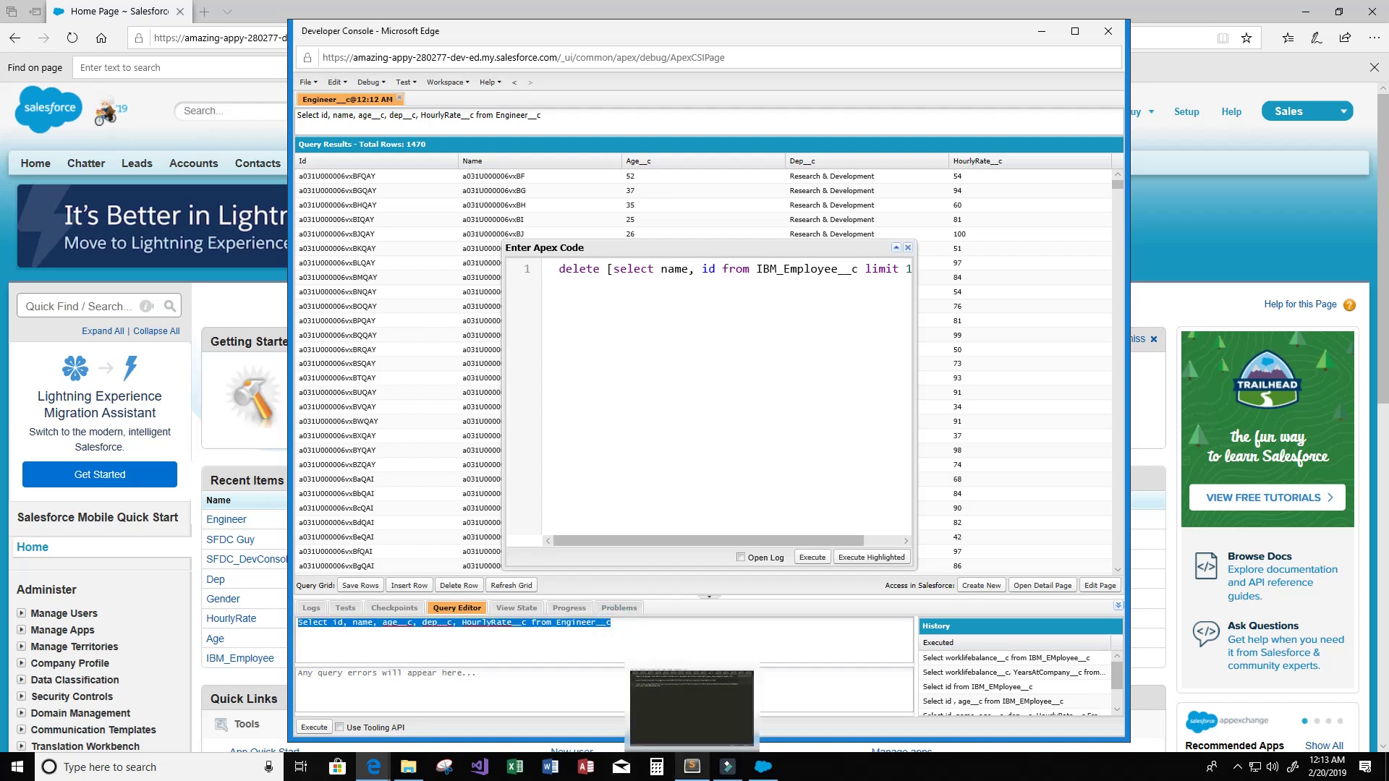
- Rewrite the statement as 'delete [Select id, name, age__c, dep__c, HourlyRate__c from Engineer__c limit 10000];'
right_click(570, 624)
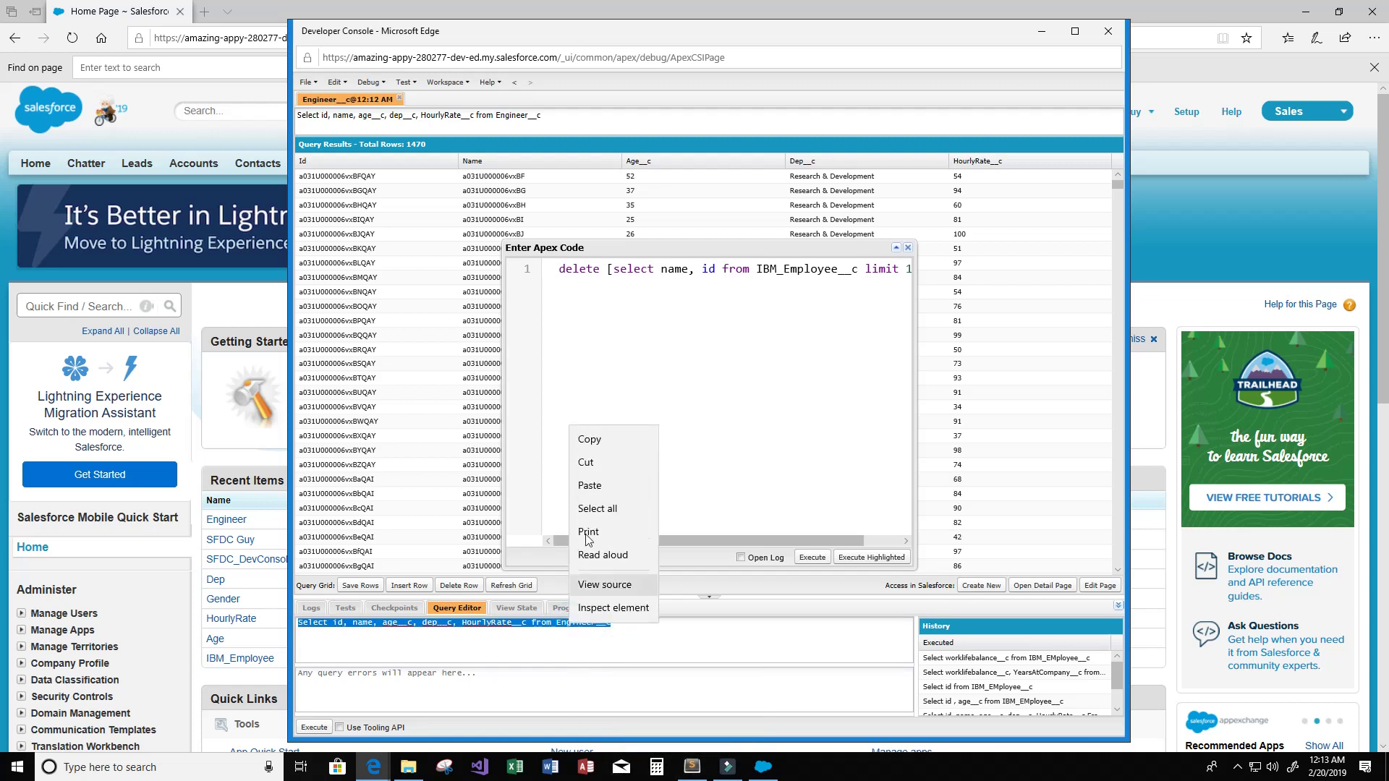
left_click(598, 444)
left_click_drag(613, 268, 858, 271)
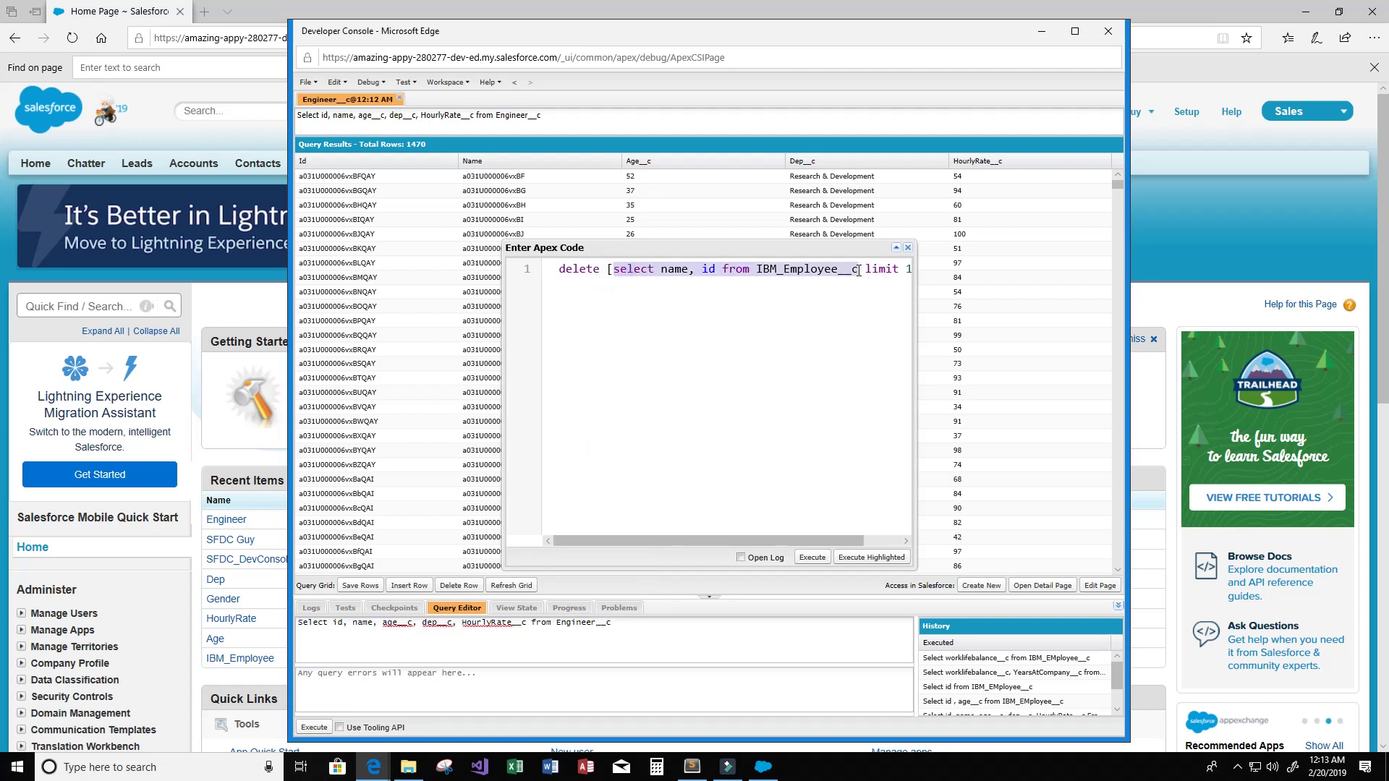
key("ctrl+v")
left_click_drag(779, 536, 839, 544)
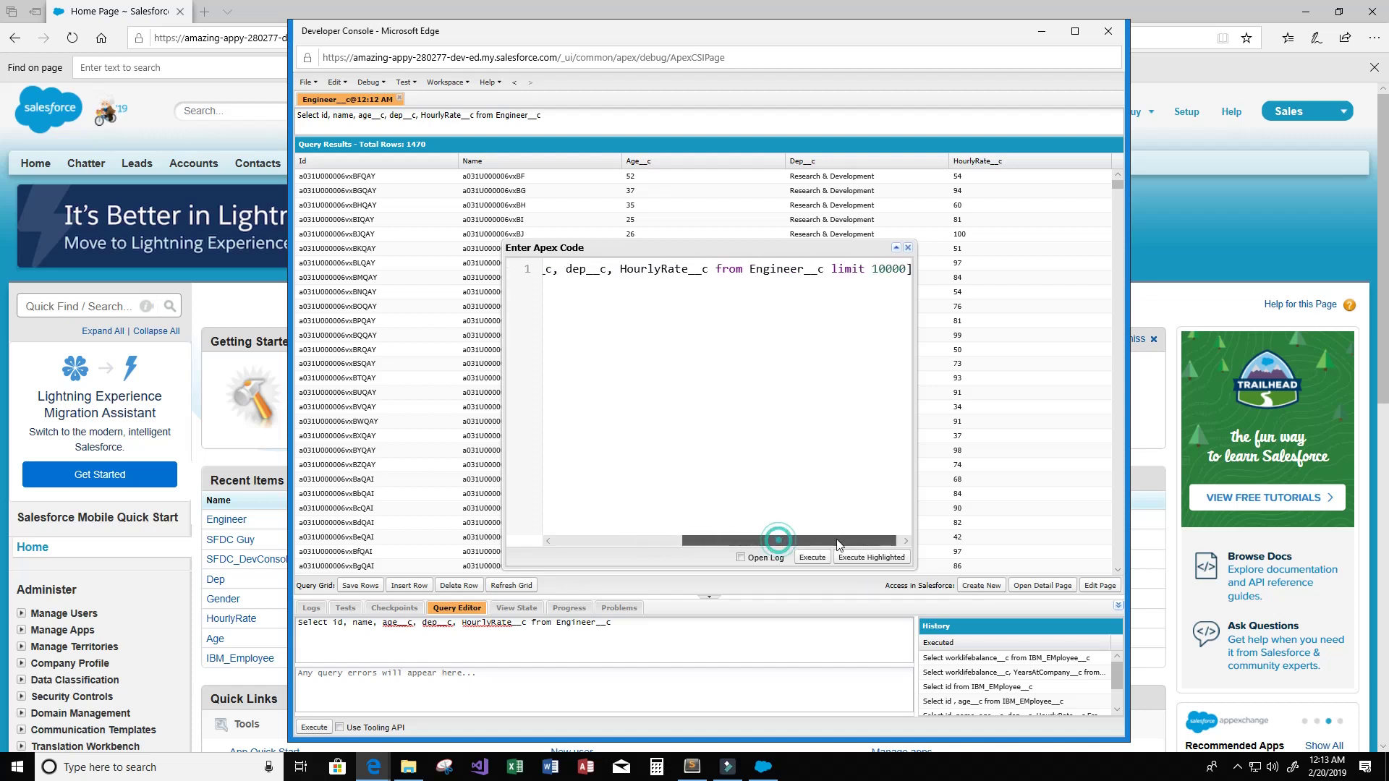
left_click(902, 279)
type(";")
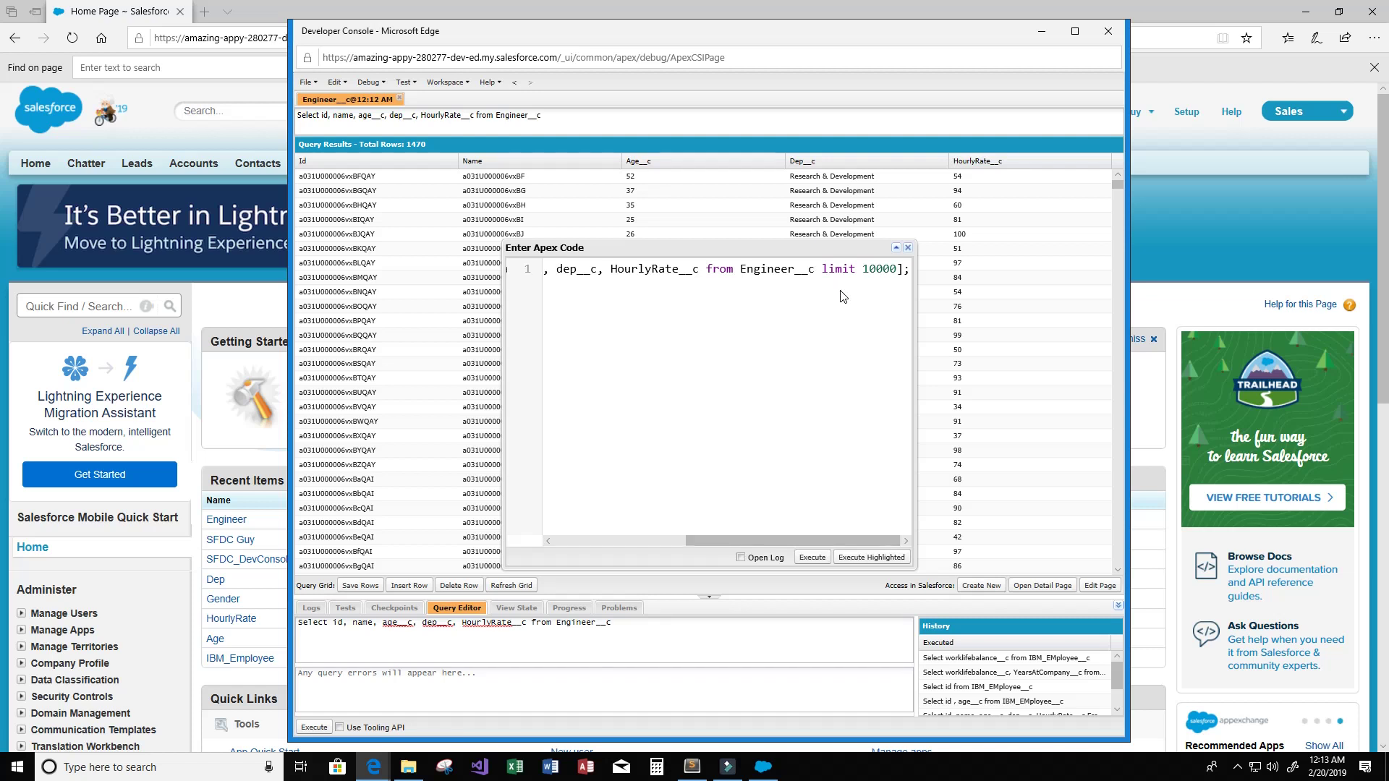
key("Left")
key("Left")
key("Left")
key("Left")
key("Left")
key("Left")
key("Left")
key("Left")
key("Left")
key("Left")
key("Left")
key("Left")
key("Left")
key("Left")
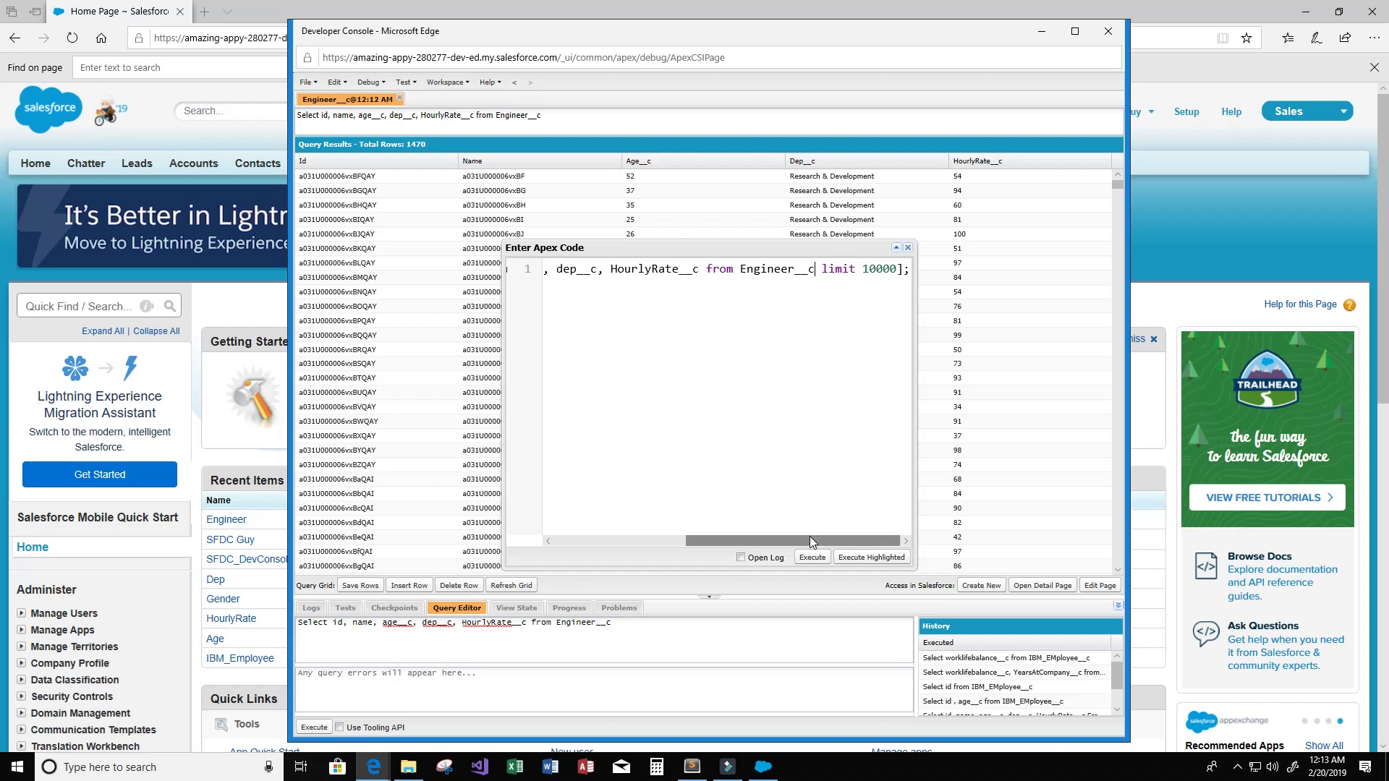
left_click_drag(809, 536, 644, 540)
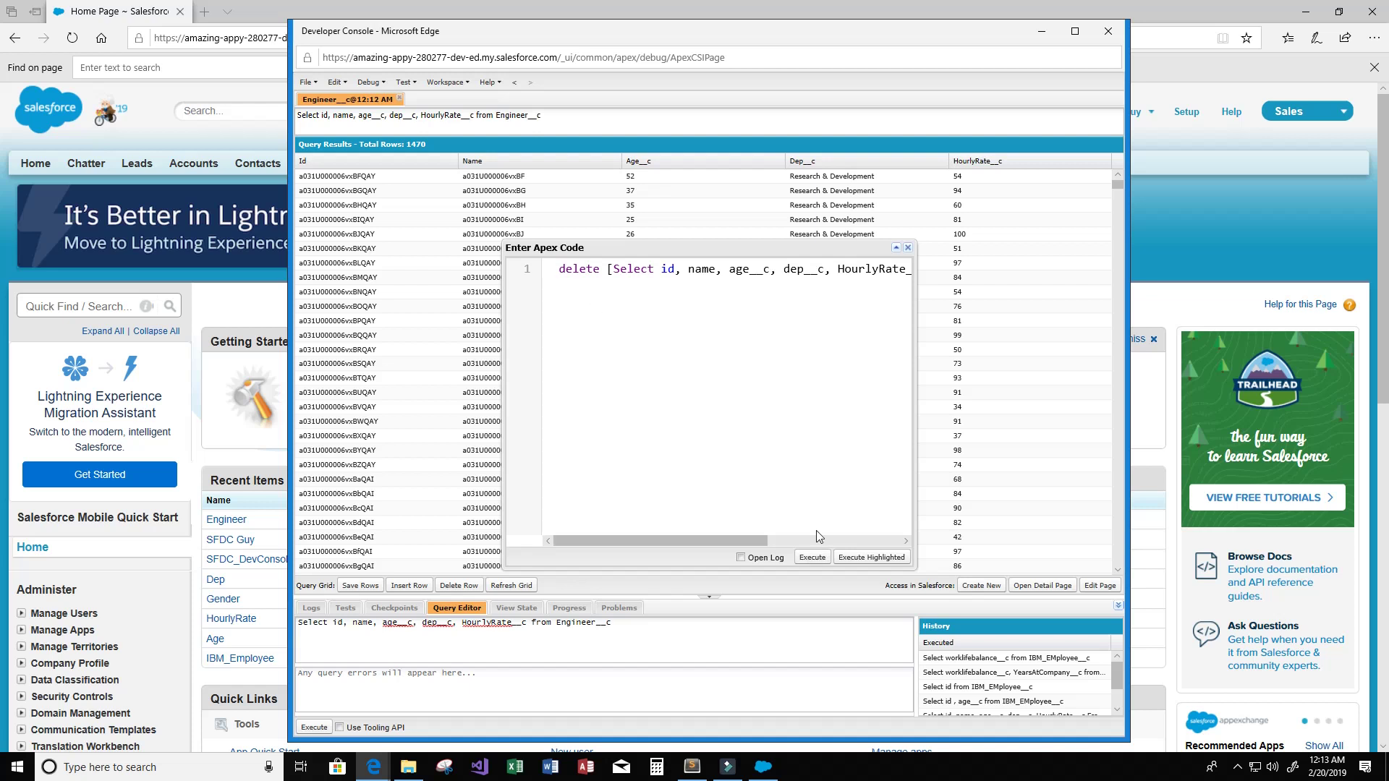
left_click_drag(554, 270, 911, 271)
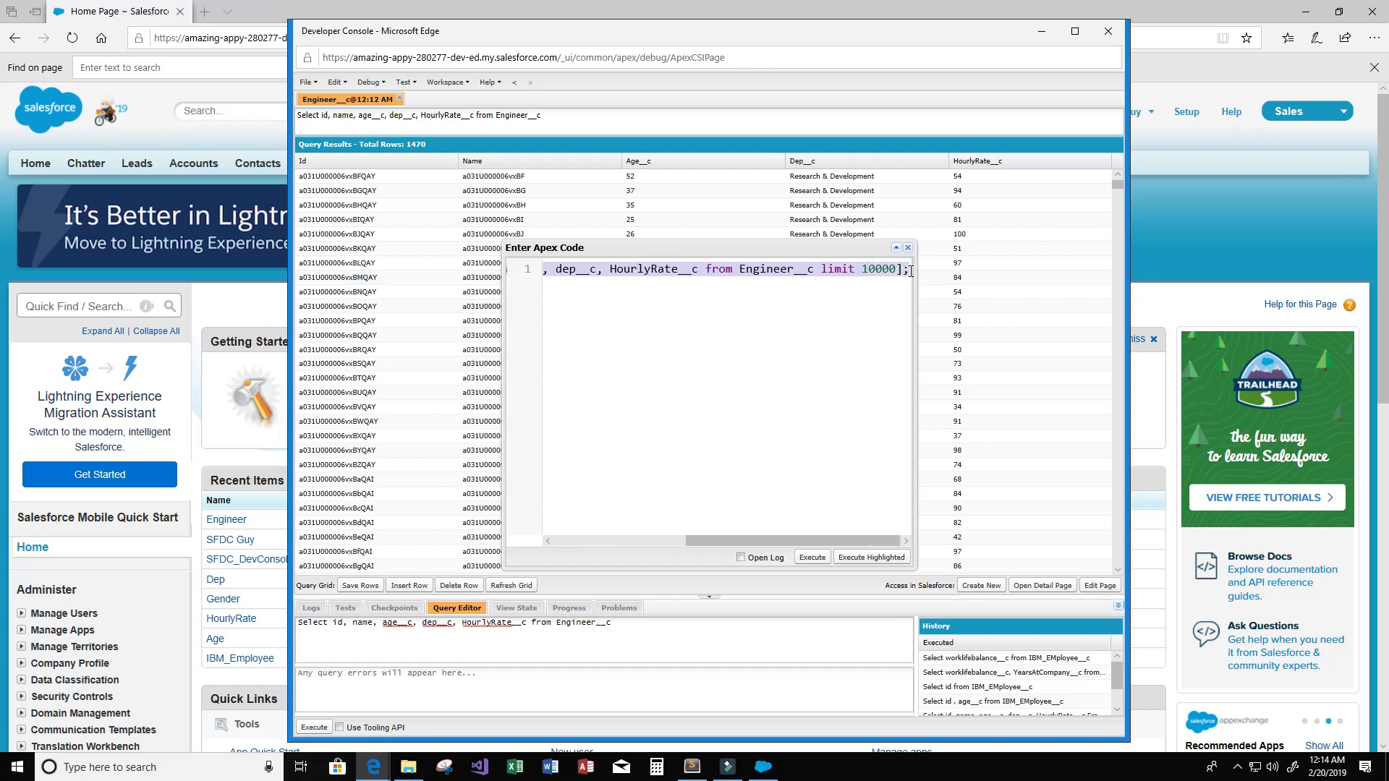
- Execute the anonymous delete, close the old results tab, and re-run the Engineer__c query
left_click(811, 558)
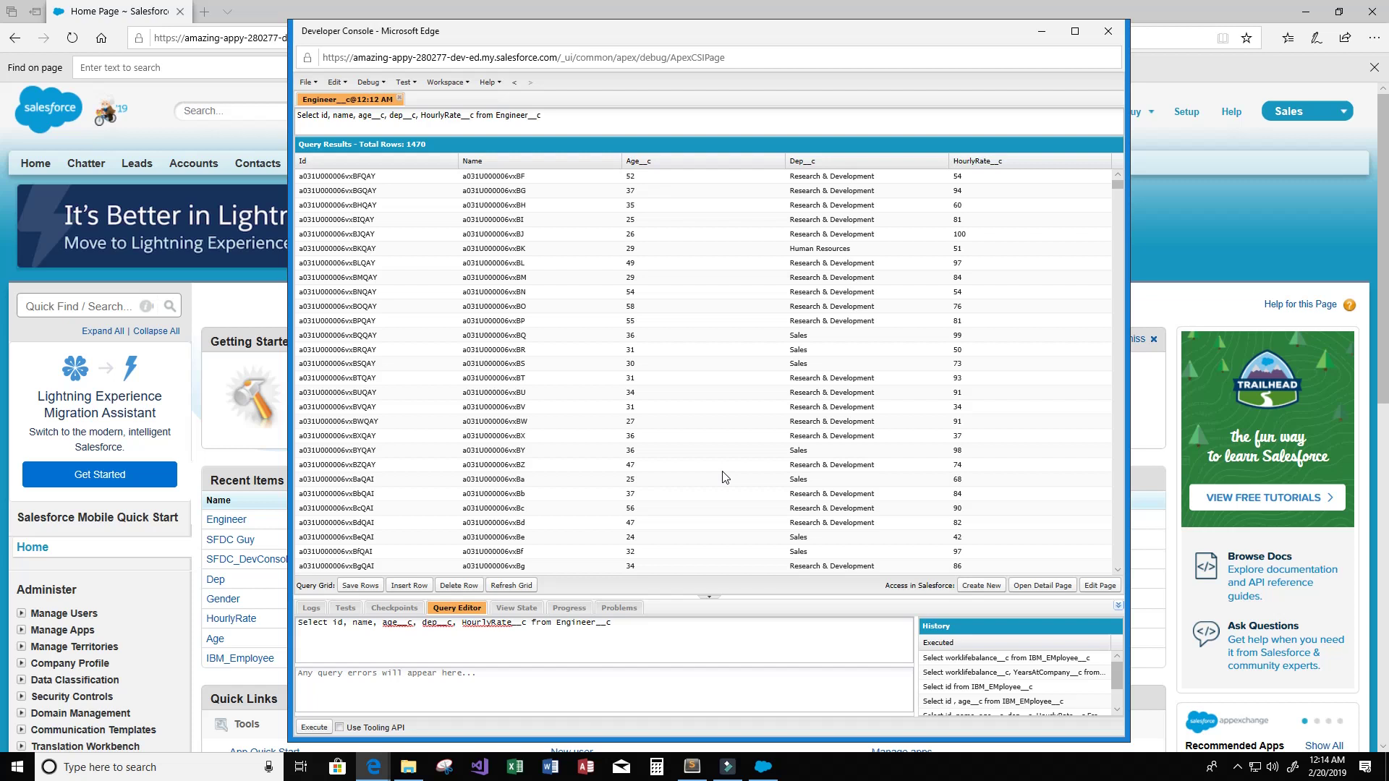
left_click(399, 100)
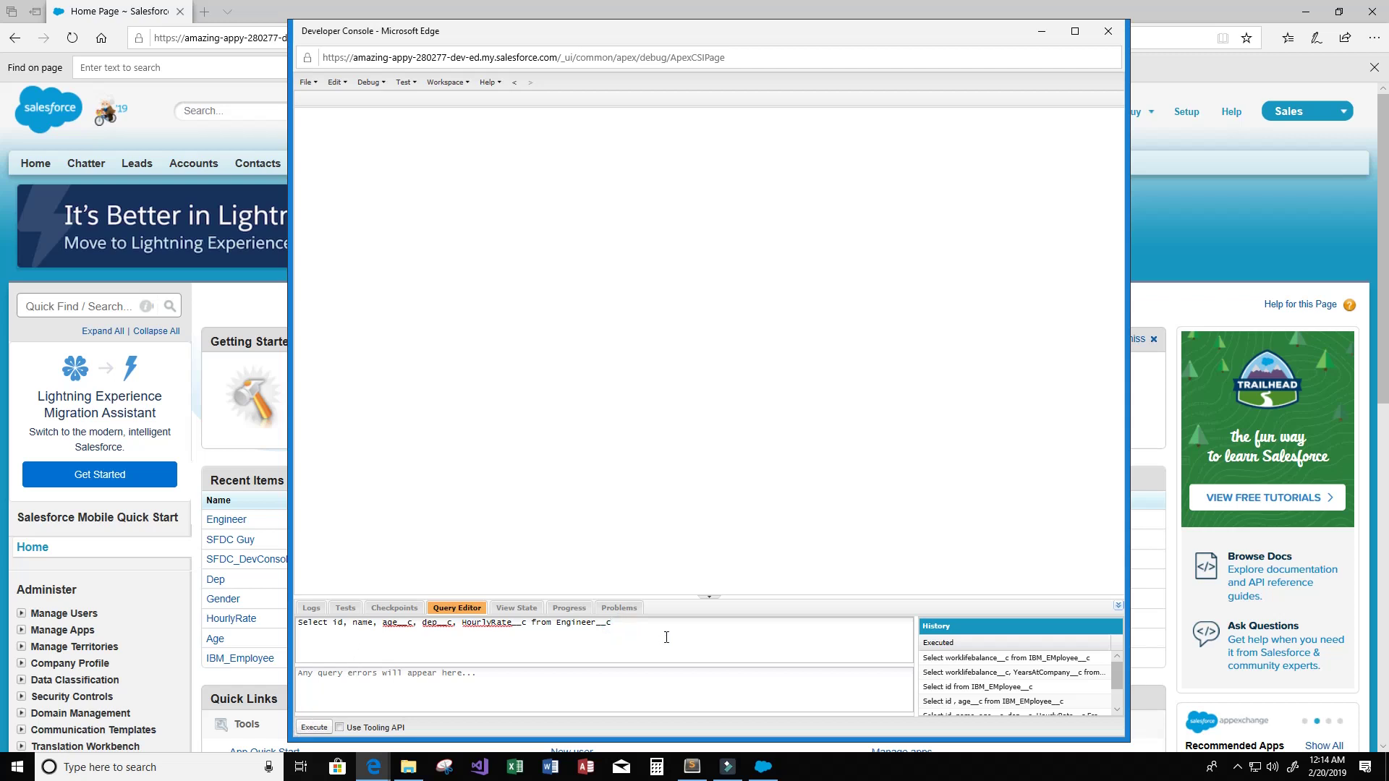
left_click(311, 728)
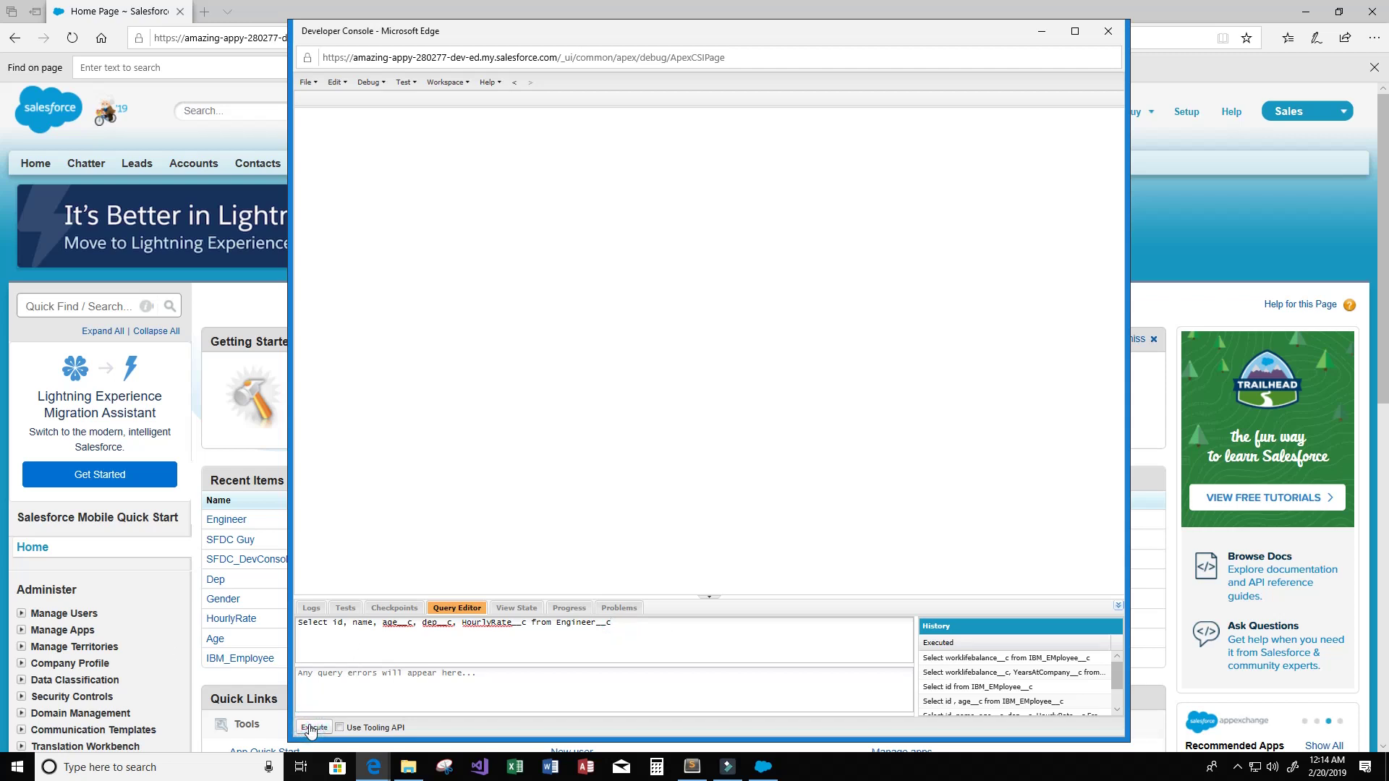